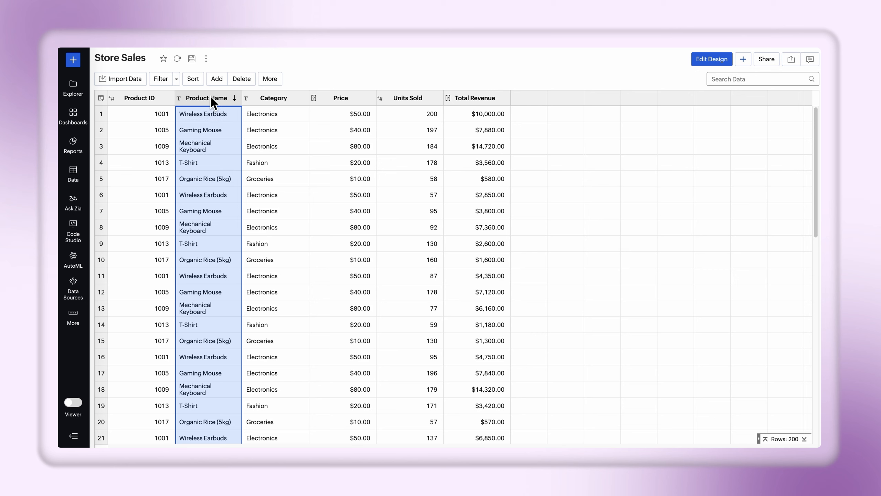
Examine the Category, Price, Units Sold and Total Revenue columns of the Store Sales table and look through its rows.
click(294, 99)
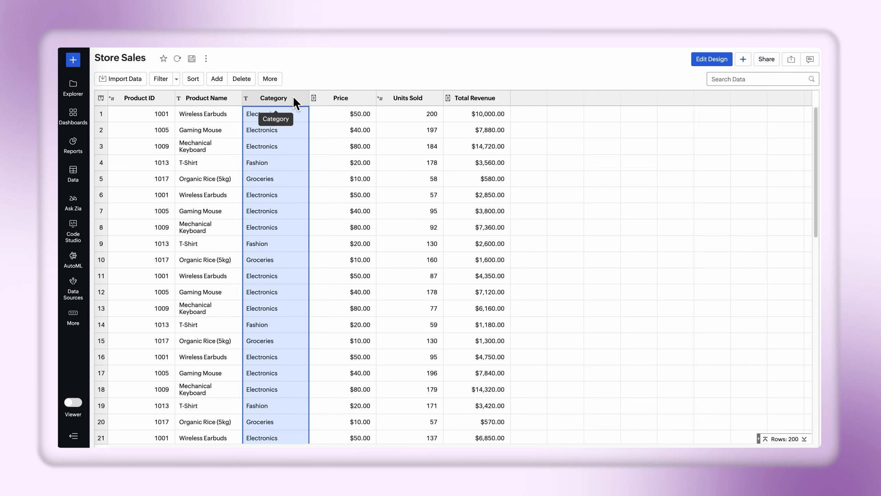
click(351, 100)
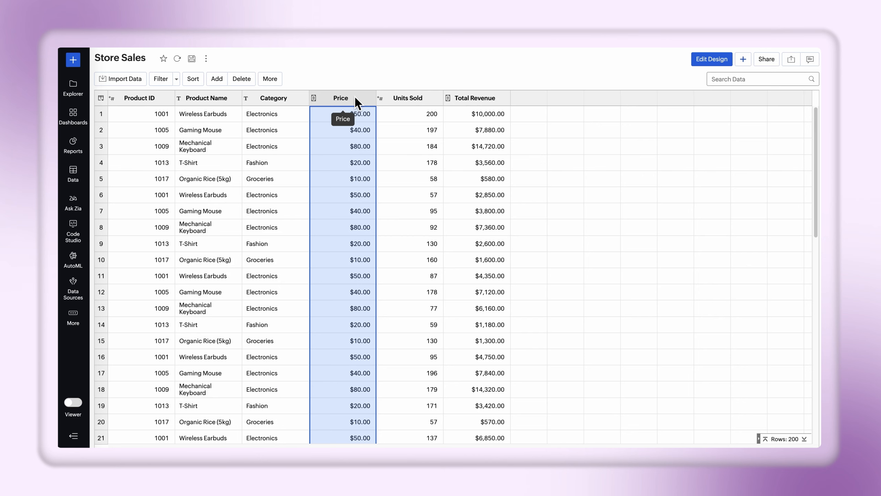
click(420, 99)
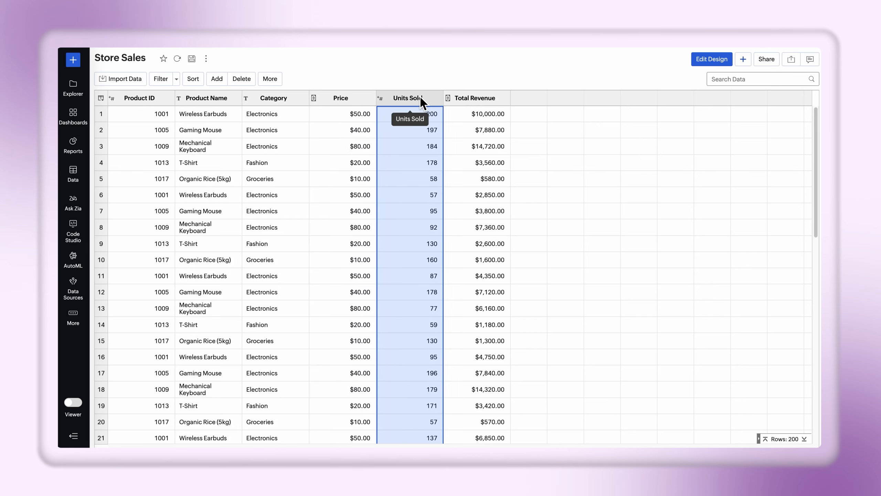
click(489, 98)
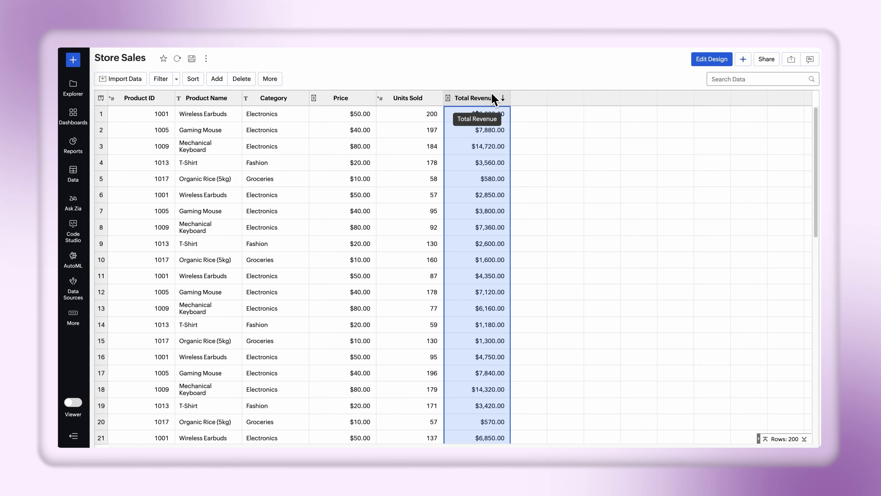
scroll(475, 192, down, 10)
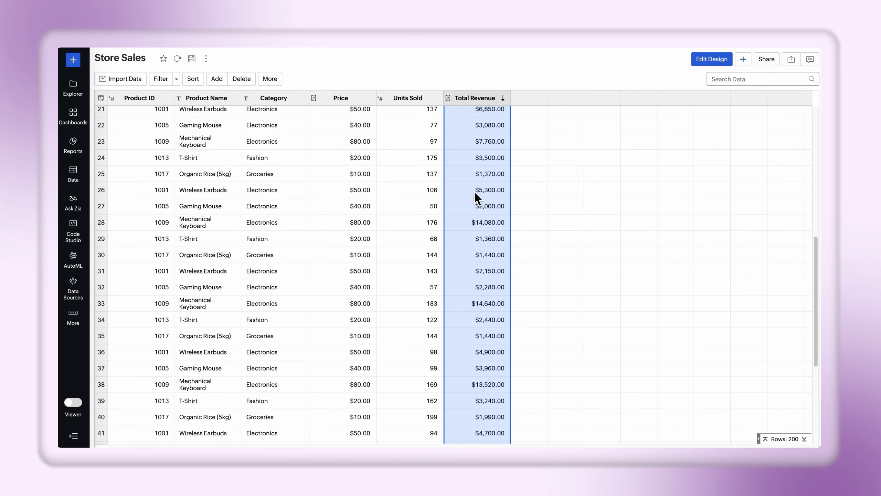
scroll(475, 194, down, 4)
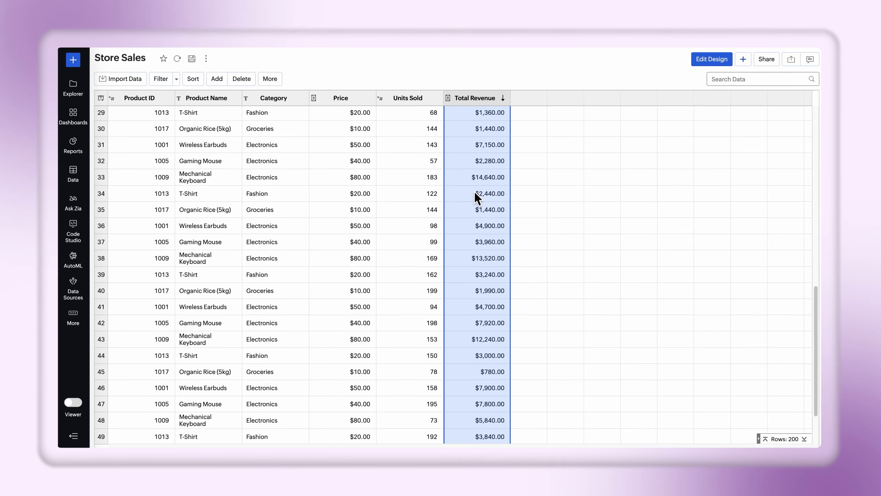
scroll(474, 191, up, 14)
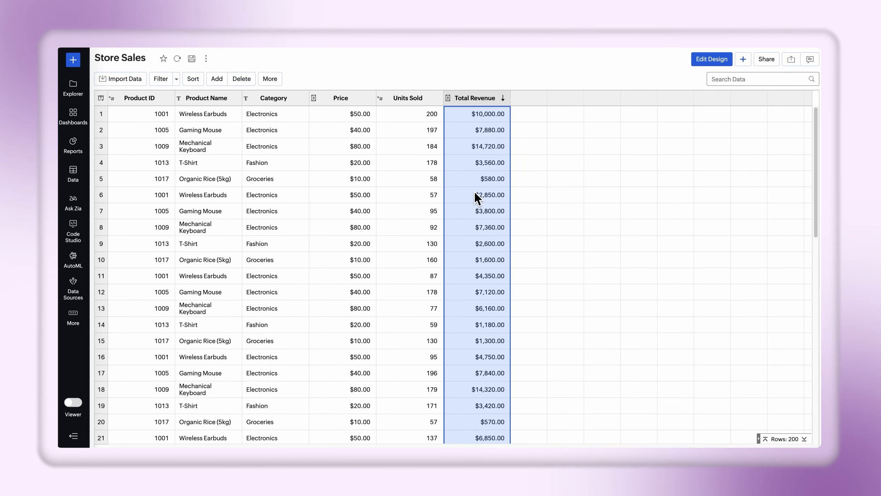
Start a new workspace variable named Discount with the Percentage data type and its value defined as a range.
click(73, 318)
click(122, 308)
click(178, 273)
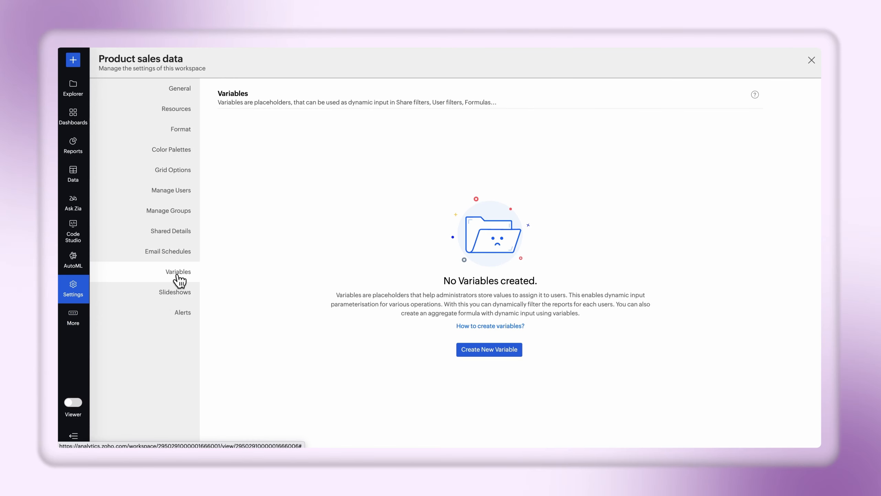
click(490, 350)
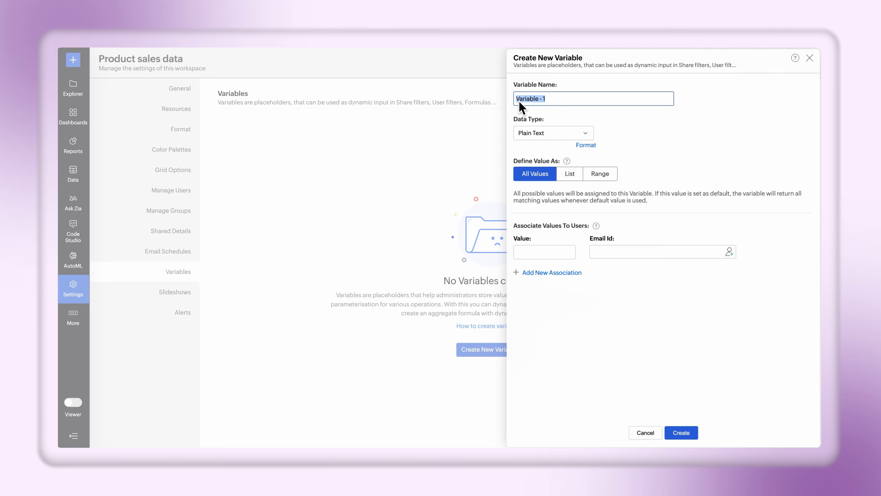
click(589, 134)
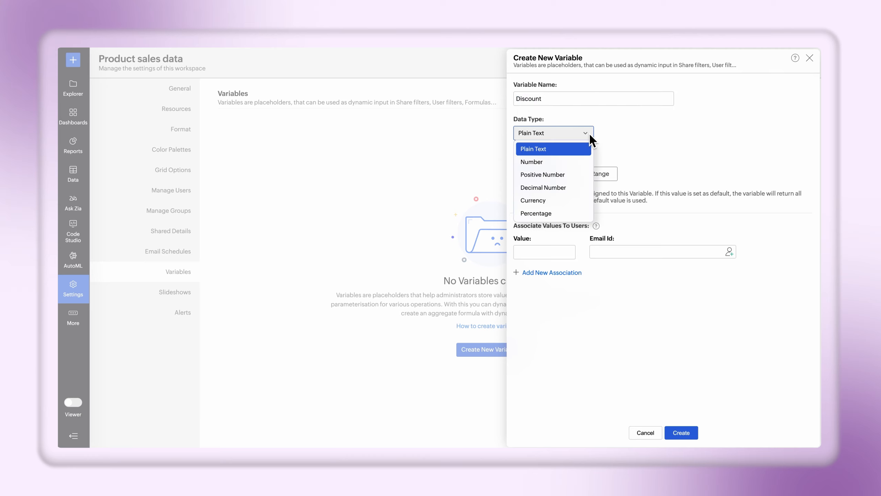
click(576, 213)
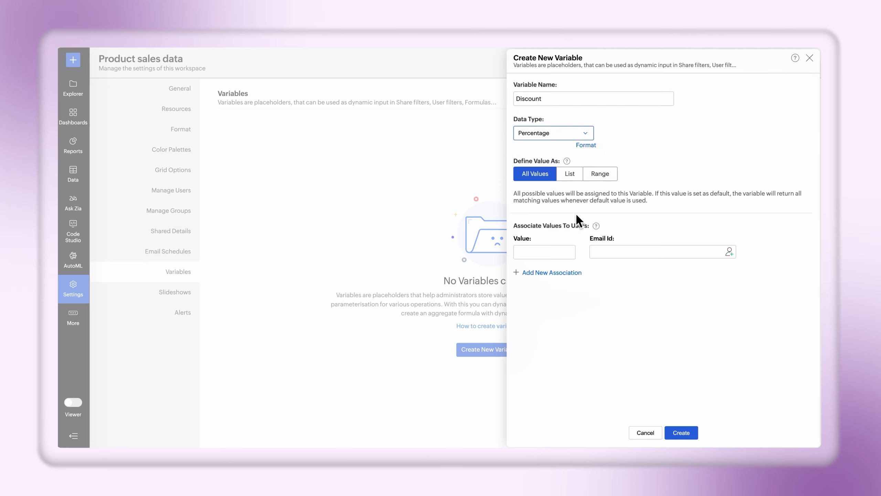
click(608, 175)
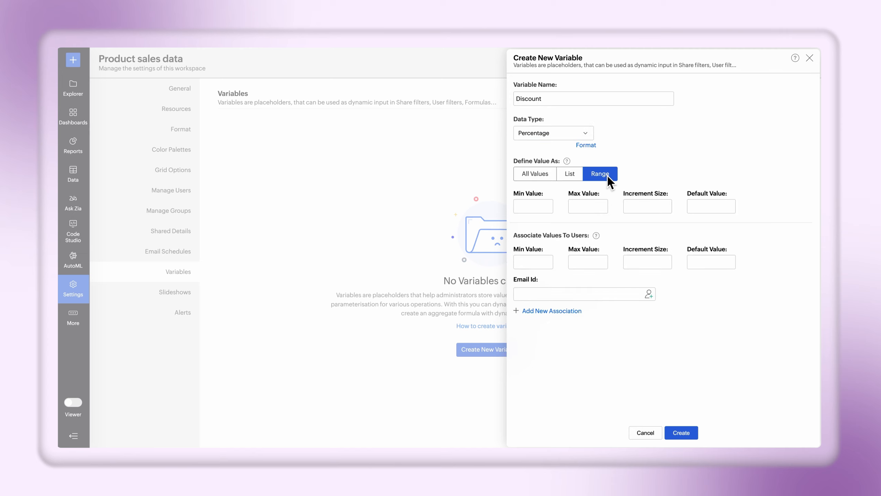
Set the Discount variable's range to minimum 0, maximum 50, increment size 5 and default value 10.
click(536, 208)
text(0)
click(574, 205)
text(50)
click(647, 213)
text(5)
click(703, 201)
text(10)
Associate a range of 0 to 20, increment 5 and default 5, with the silver customers' e-mail address.
click(526, 264)
text(0)
click(579, 261)
text(20)
click(640, 267)
text(5)
click(692, 264)
text(5)
click(532, 295)
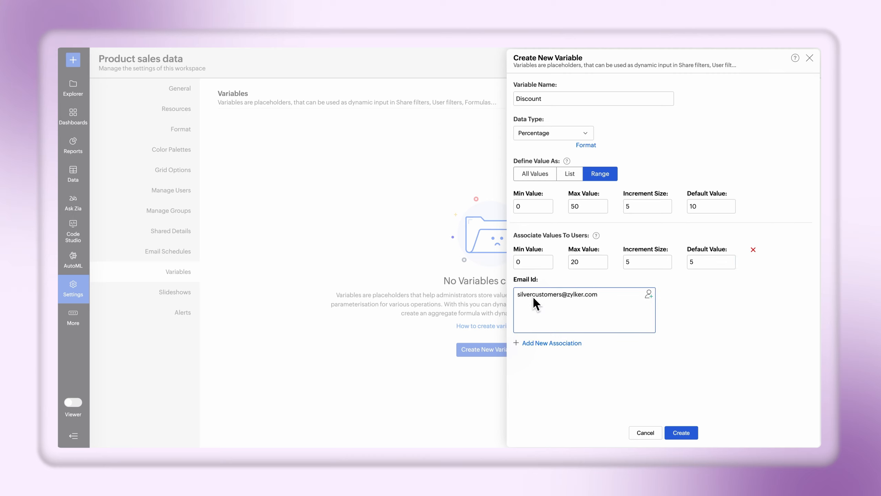
key(Return)
Add a second association with range 5 to 30, increment 5 and default 10 for the gold customers' e-mail address.
click(548, 343)
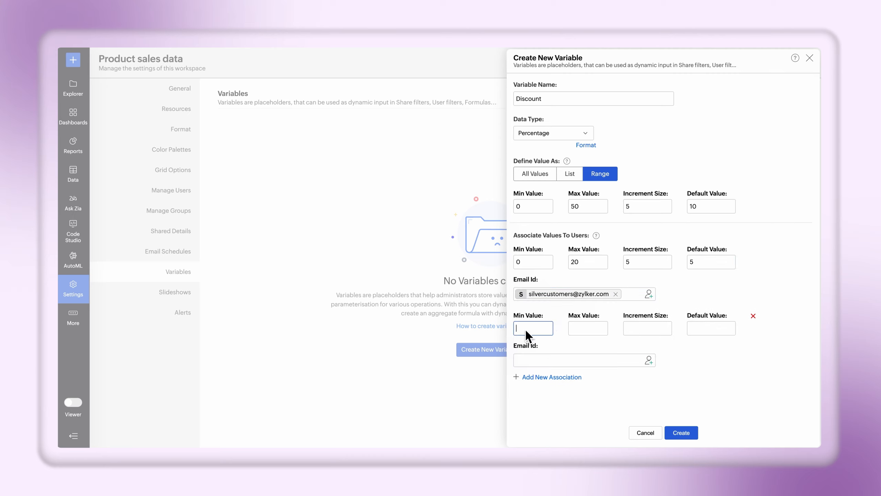
click(586, 329)
click(641, 325)
text(5)
click(703, 325)
text(10)
click(567, 361)
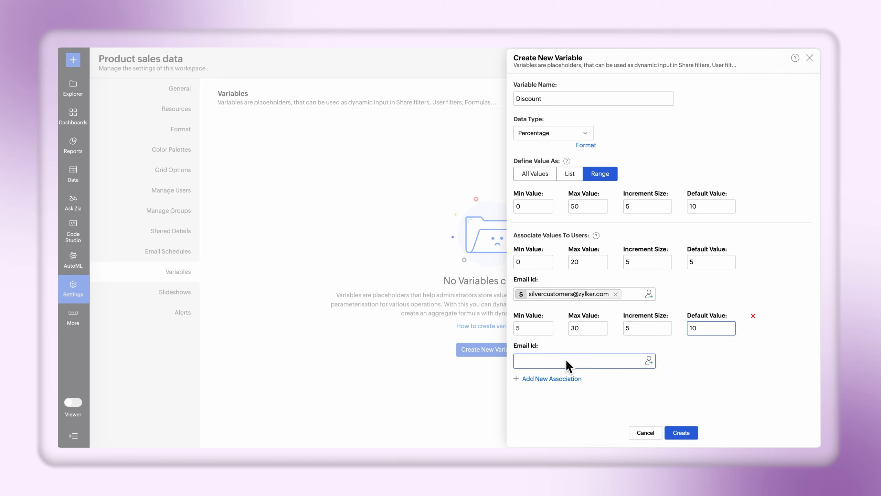
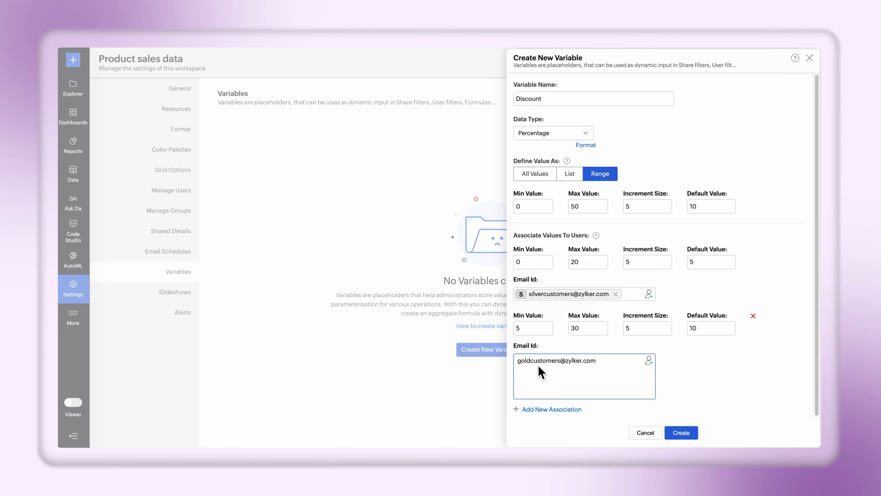
Add a third association with range 15 to 50, increment 5 and default 20 for the platinum customers' e-mail, and create the variable.
click(546, 408)
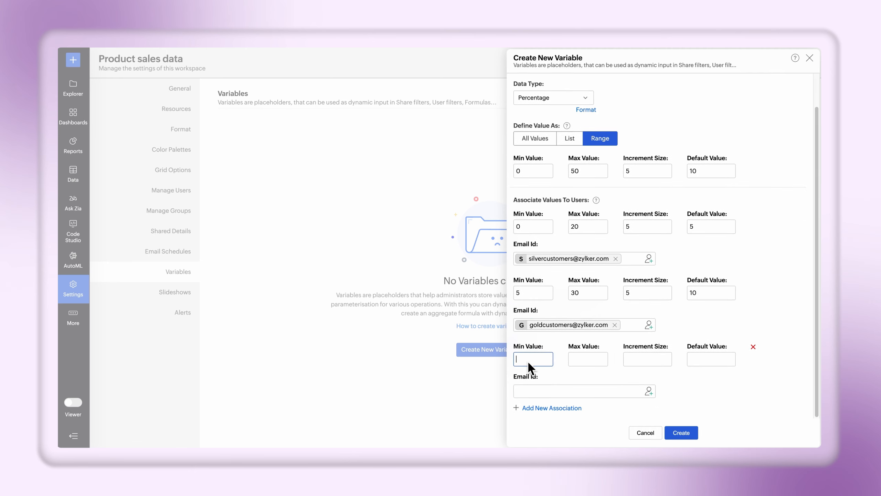
text(15)
click(585, 358)
text(50)
click(646, 361)
text(5)
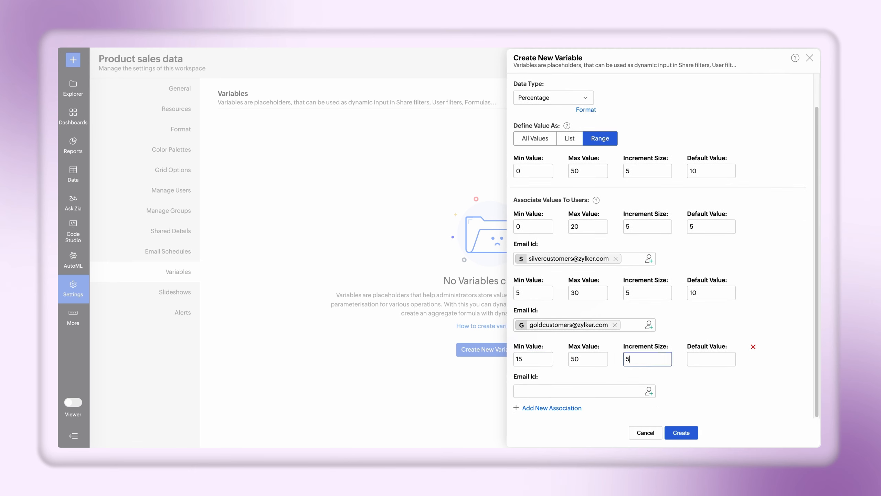
click(700, 361)
text(20)
click(540, 393)
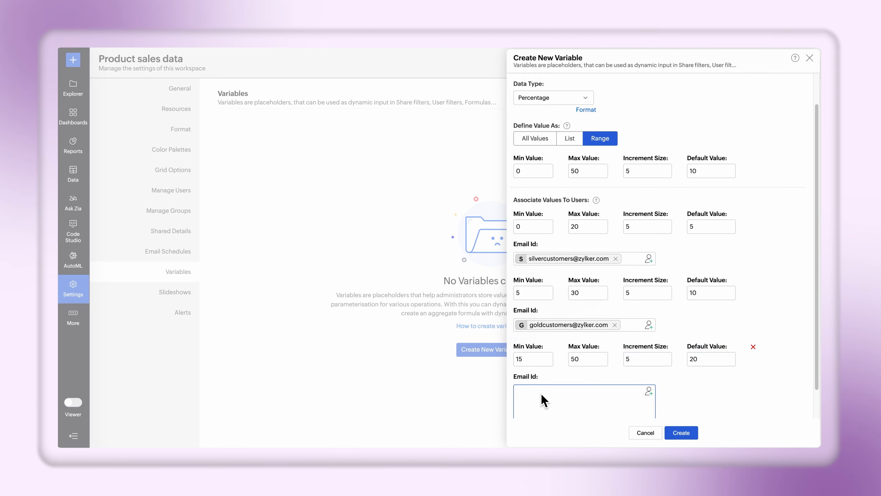
key(Return)
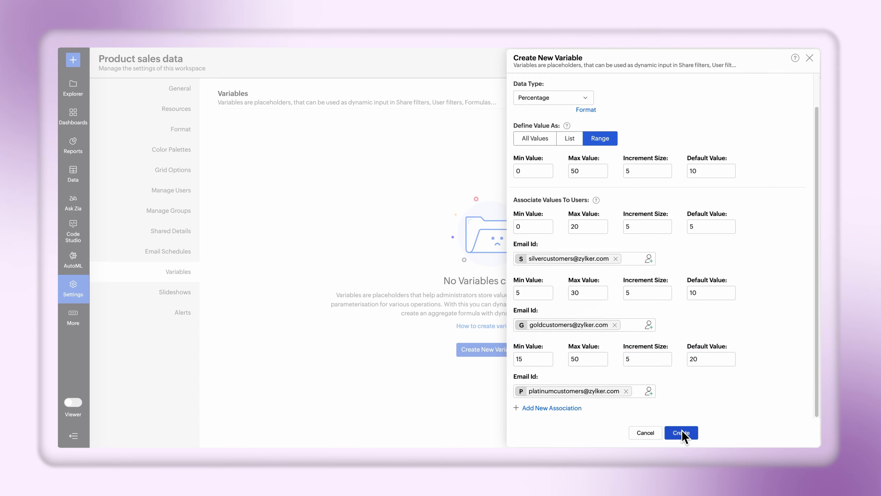
click(680, 432)
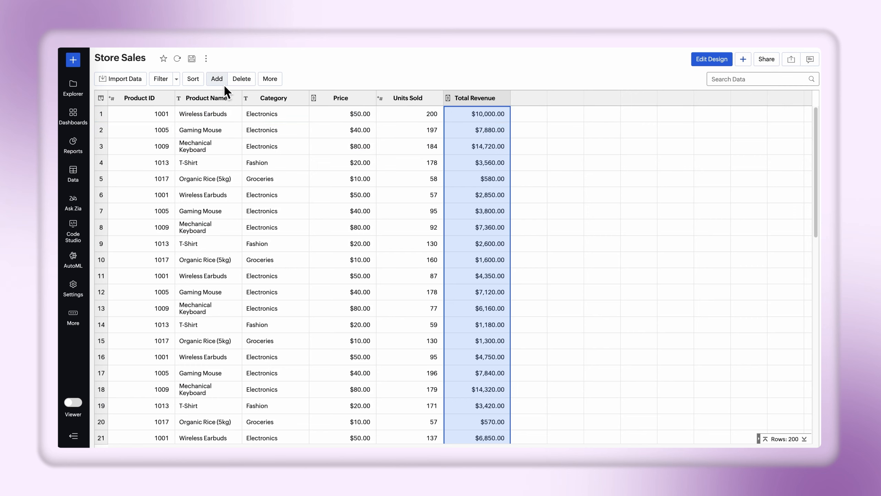
Start an aggregate formula on the Store Sales table named Final Revenue with the Currency data type.
click(222, 82)
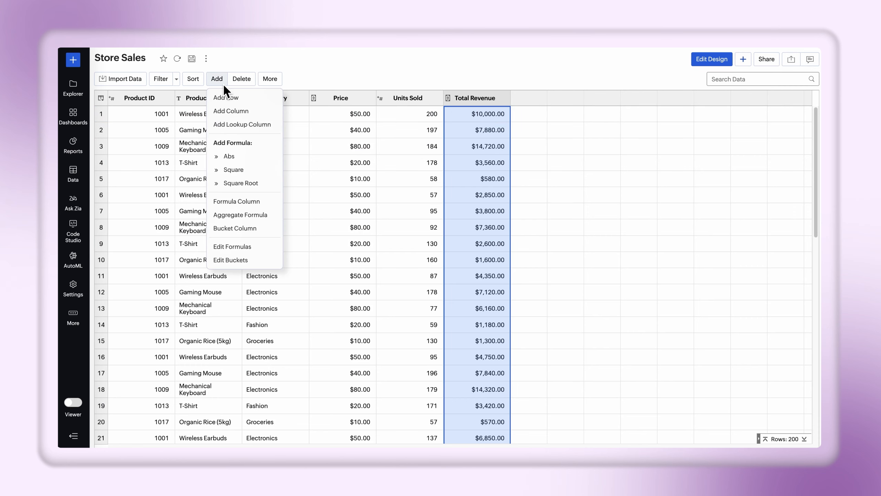
click(250, 215)
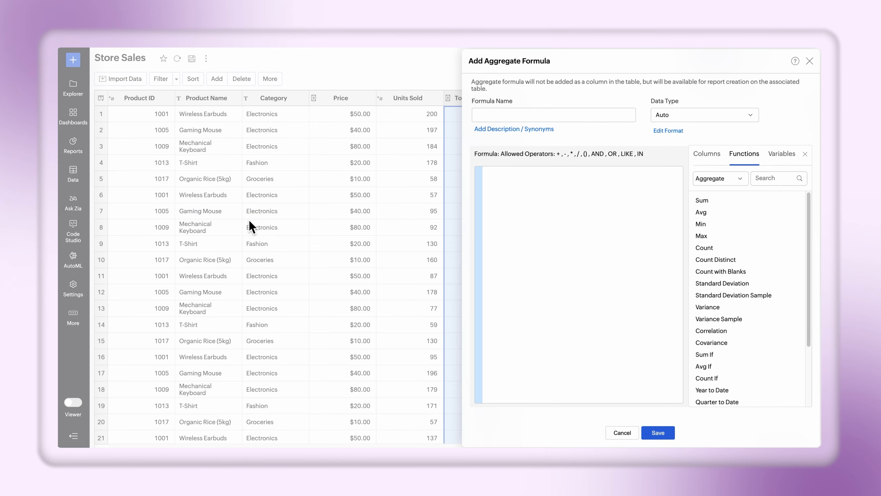
click(484, 117)
text(Final Revenue)
click(751, 115)
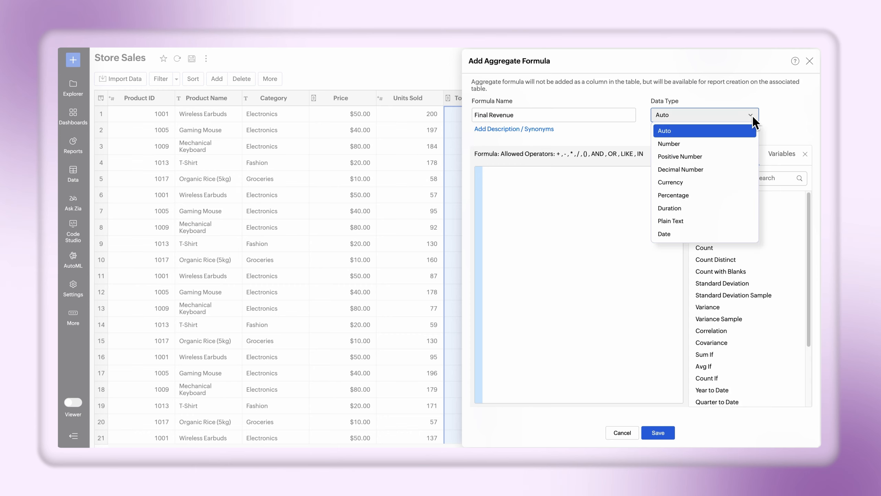
click(726, 180)
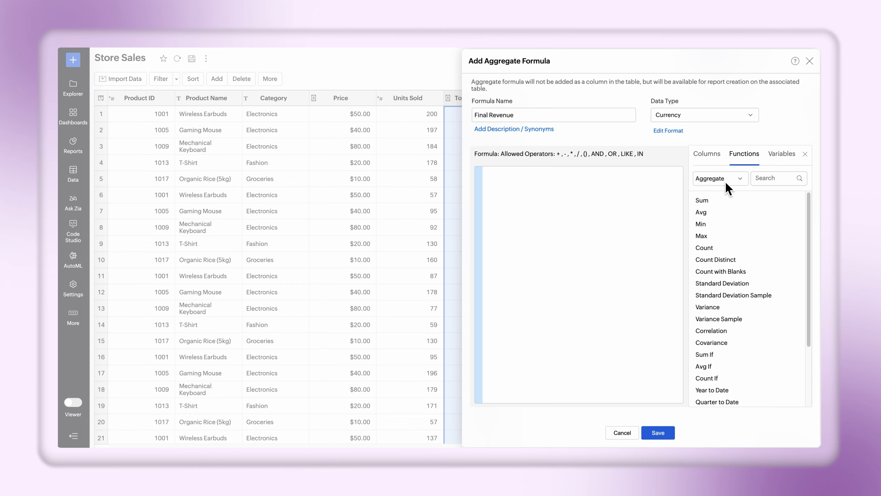
Enter the formula sum("StoreSales"."Total Revenue") - (${Discount}/100) * sum("StoreSales"."Total Revenue") and save it.
click(495, 175)
text(sum("StoreSales"."Total Revenue") - (${Discount}/100) * sum("StoreSales"."Total Revenue"))
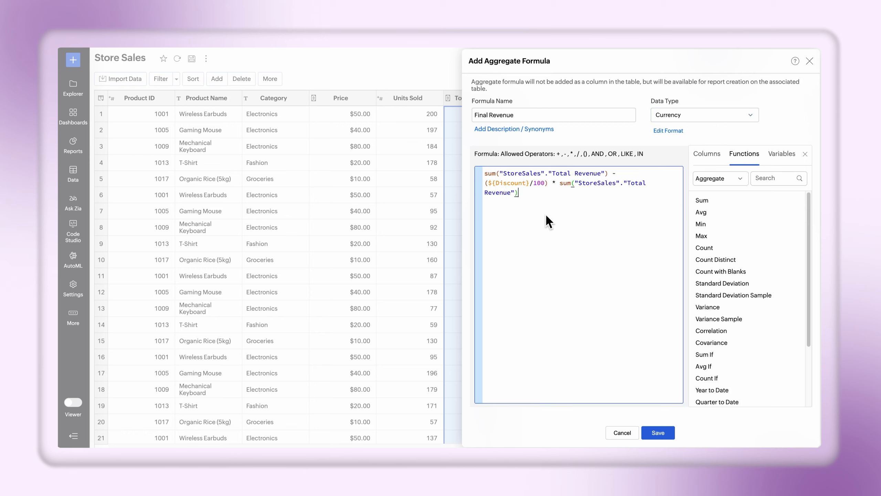
click(660, 432)
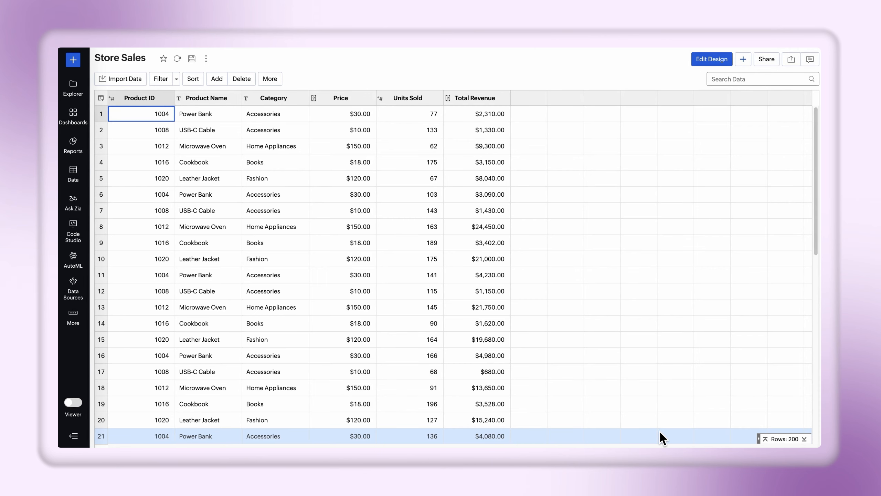
Create a new pivot view using Store Sales as the base table.
click(76, 62)
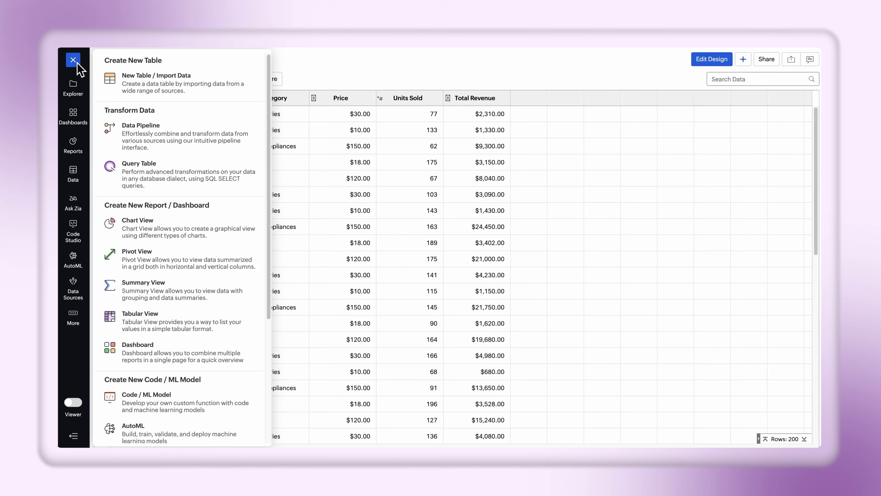
click(184, 255)
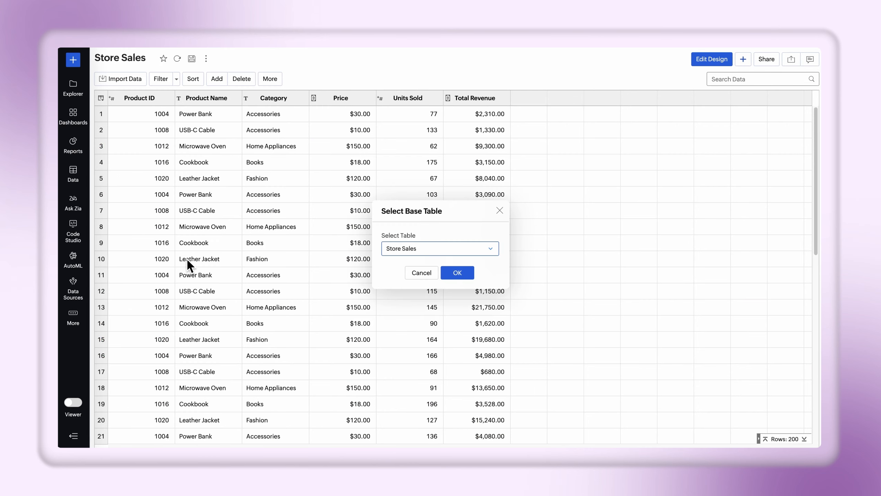
click(457, 273)
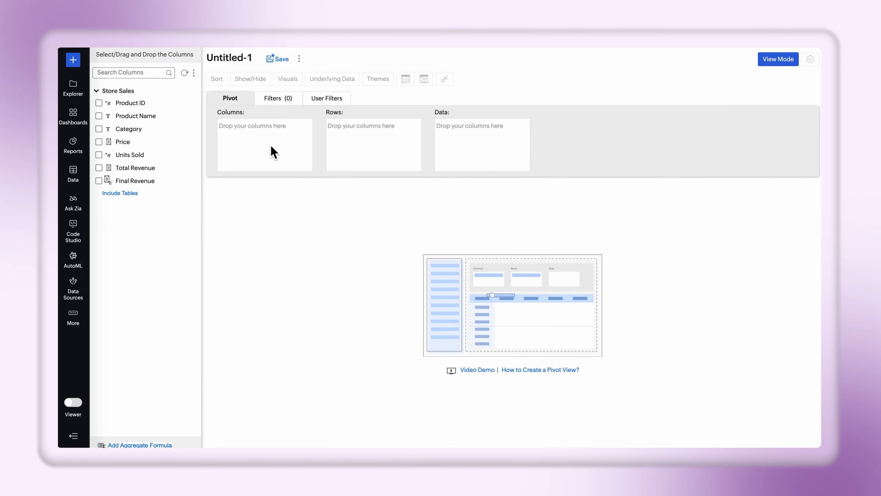
Place Category and Product Name in the pivot's rows, and Total Revenue and Final Revenue in its data.
drag(132, 128, 352, 134)
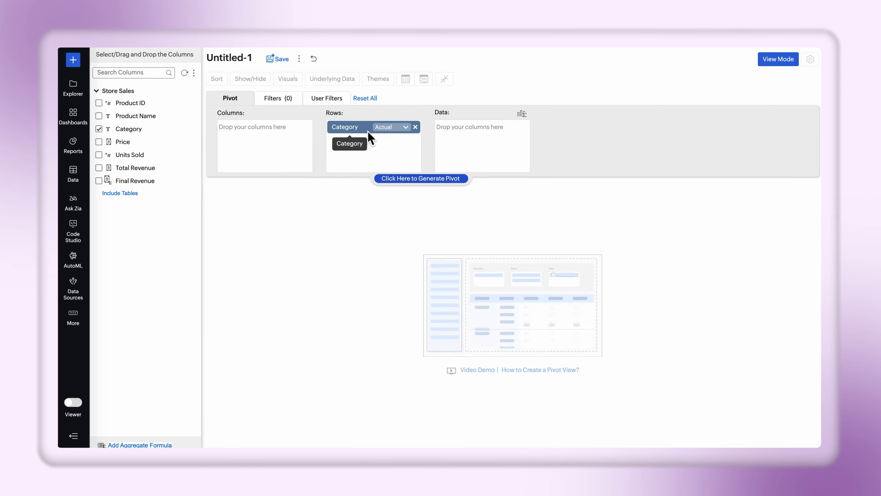
drag(146, 116, 381, 156)
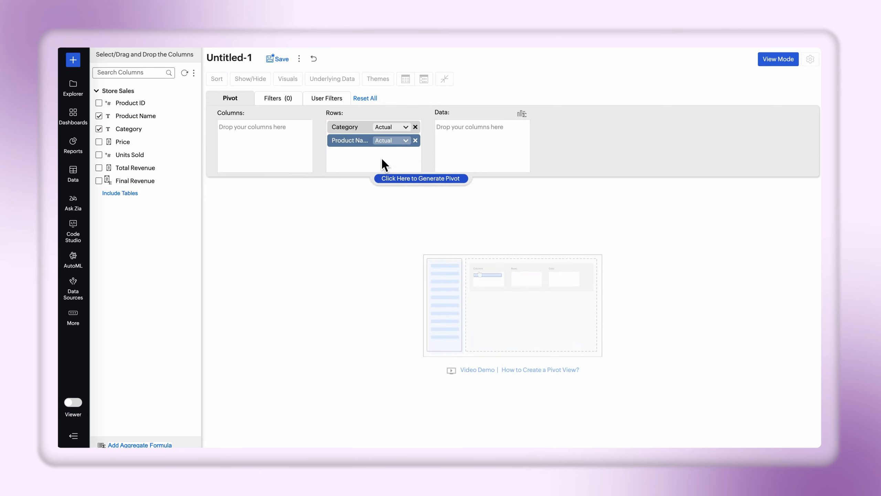
drag(184, 175, 494, 152)
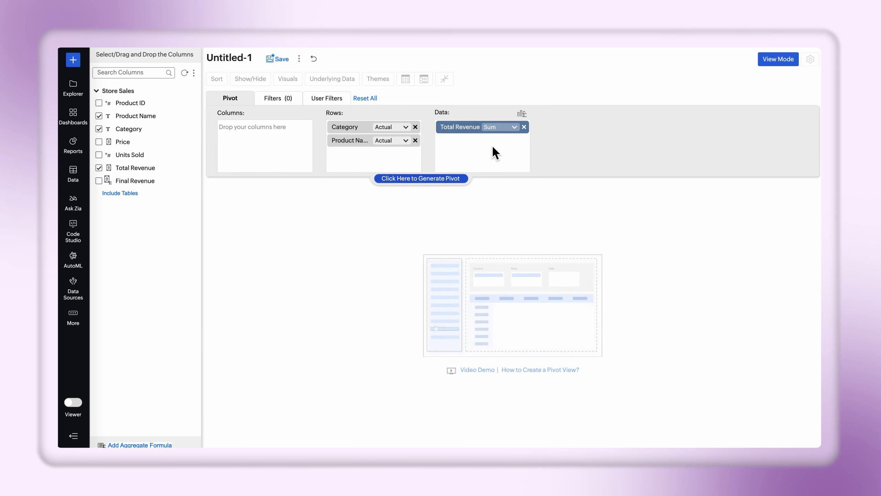
drag(150, 184, 514, 164)
Add the Discount variable as a user filter and generate the pivot.
click(320, 99)
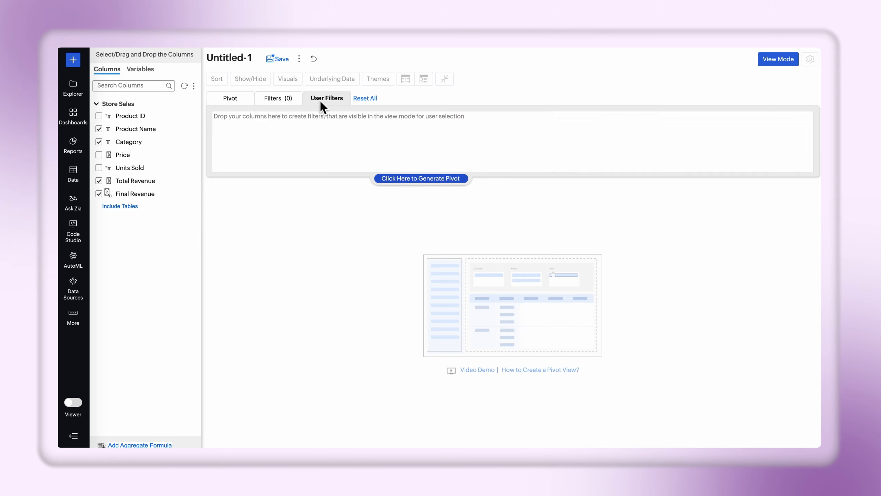
click(142, 69)
drag(124, 104, 283, 143)
click(248, 104)
click(424, 179)
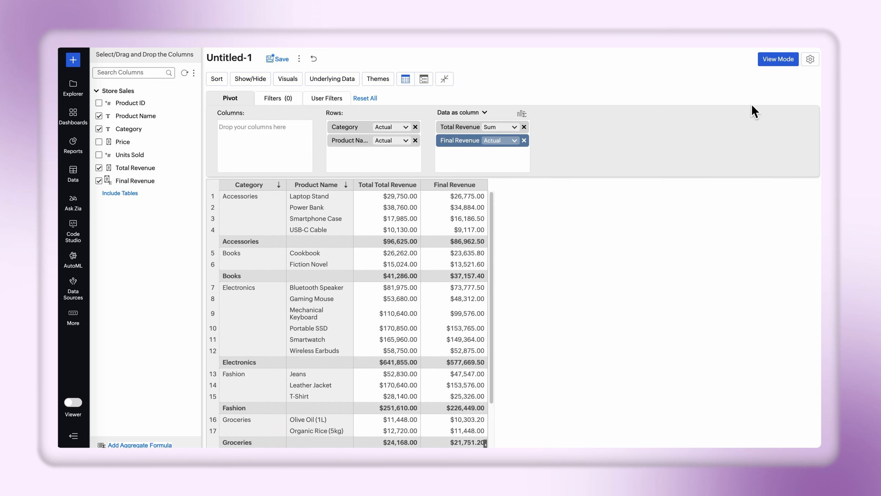
Preview the pivot in view mode, try other Discount values and reset the filter to its default.
click(781, 59)
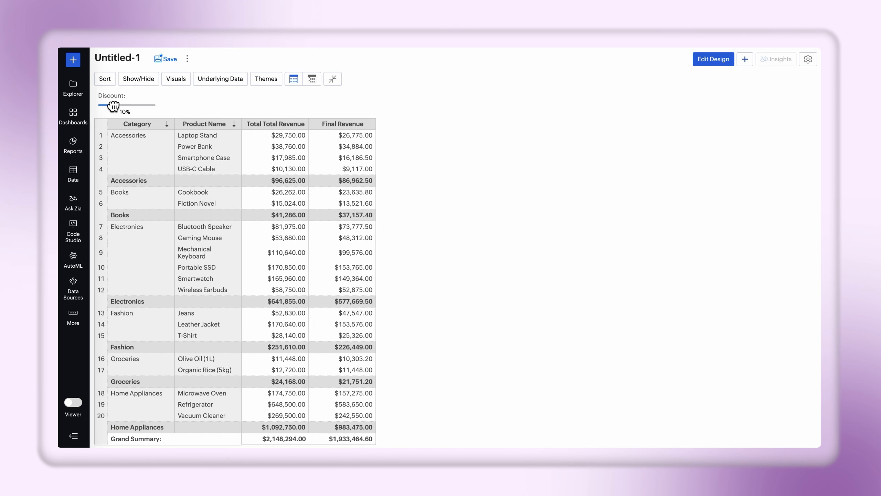
mouse_move(113, 106)
mouse_down()
mouse_move(140, 105)
mouse_move(116, 105)
mouse_up()
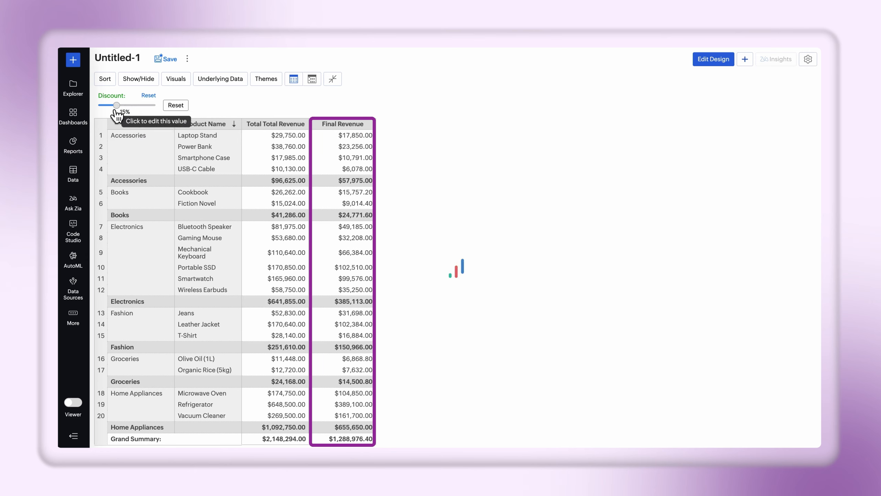
click(150, 95)
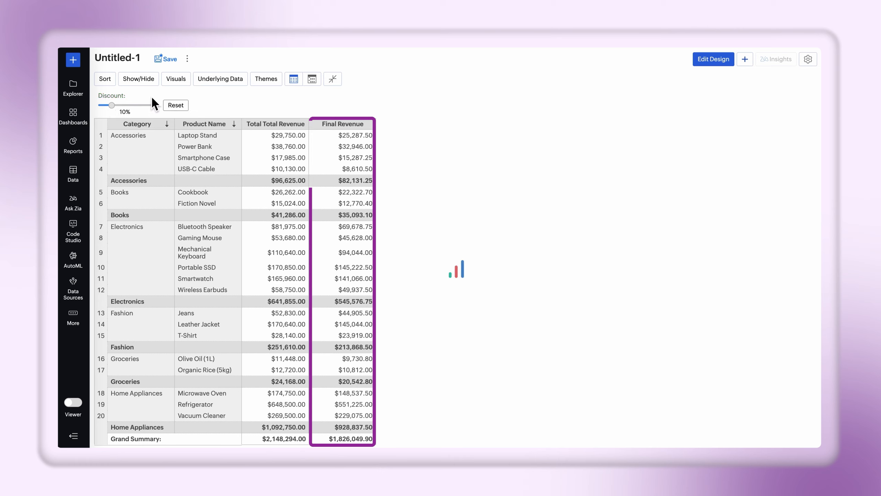
Save the pivot as Revenue Analysis in the Tables & Reports folder.
click(170, 59)
text(Re)
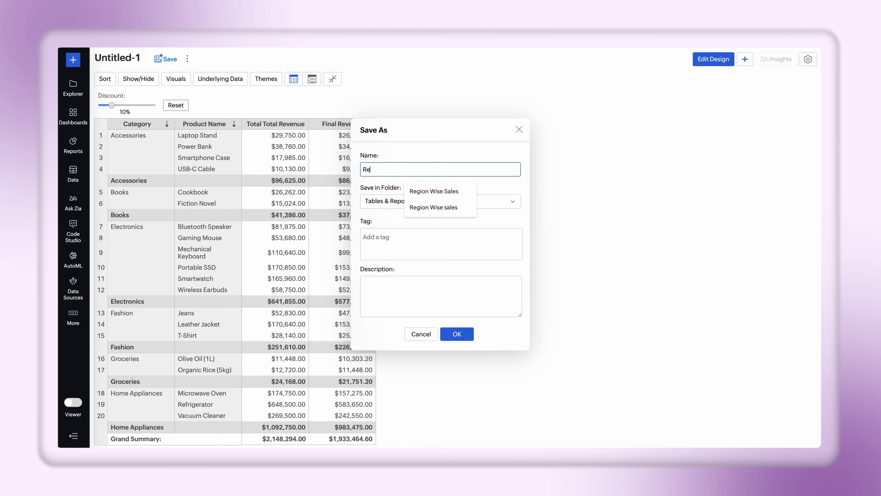
text(venue Analysis)
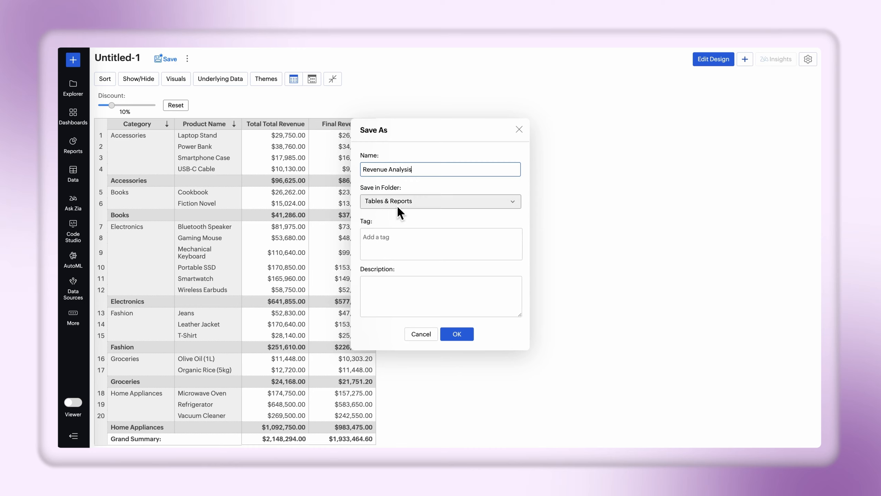
click(457, 333)
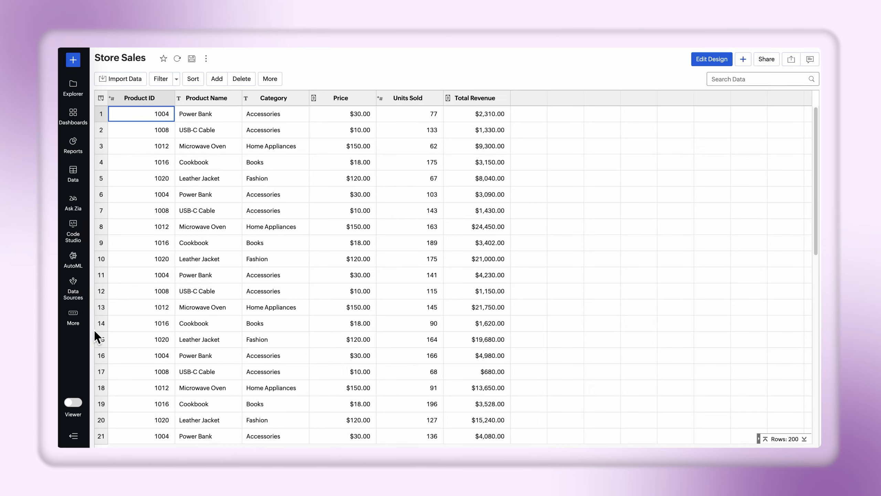
Start a new workspace variable named Tax Rate with the Percentage data type and its values defined as a range.
click(73, 314)
click(123, 308)
click(247, 125)
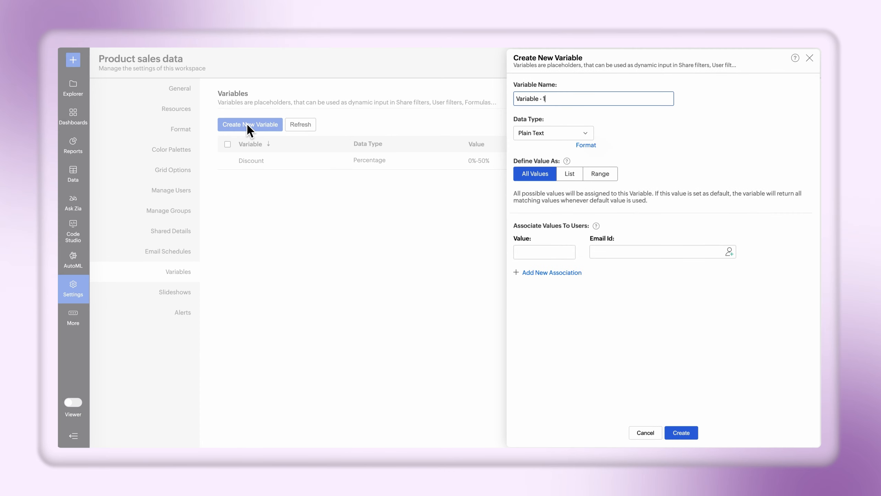
text(Tax Rate)
click(587, 136)
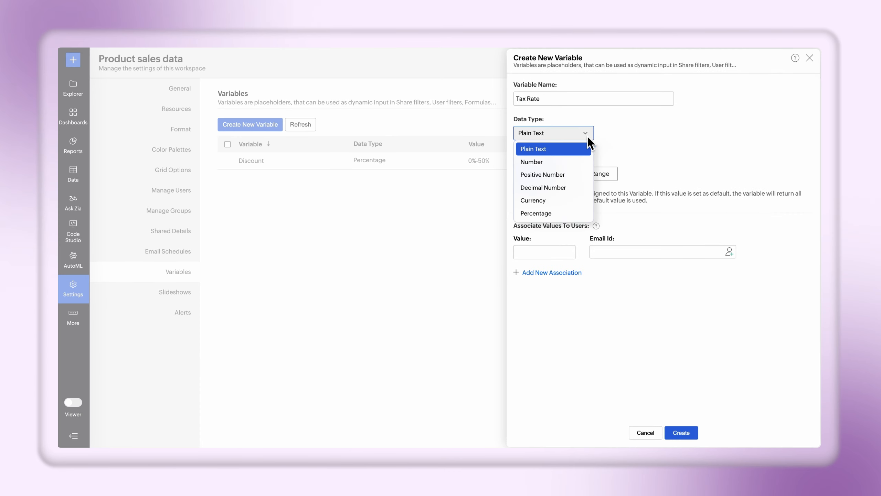
click(575, 214)
click(601, 175)
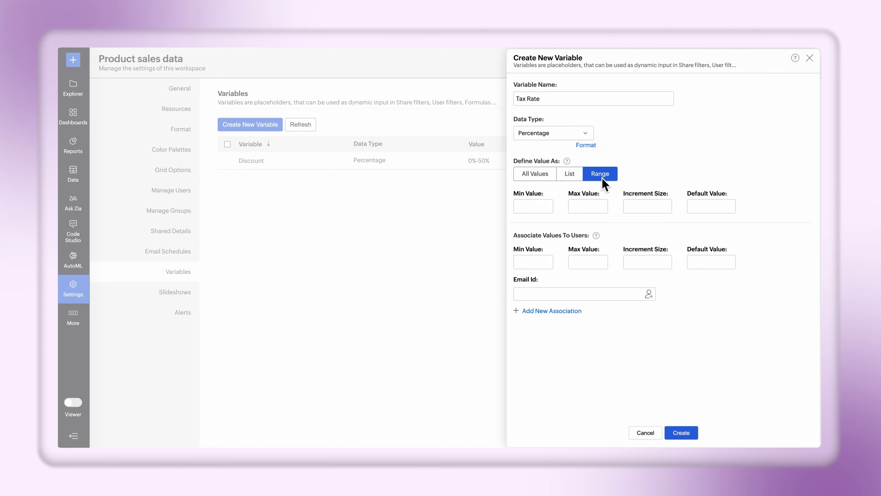
Set the Tax Rate range to minimum 0, maximum 20, increment 5 and default 5, and create the variable.
click(537, 208)
click(573, 209)
text(20)
click(637, 206)
text(5)
click(705, 208)
text(5)
click(681, 432)
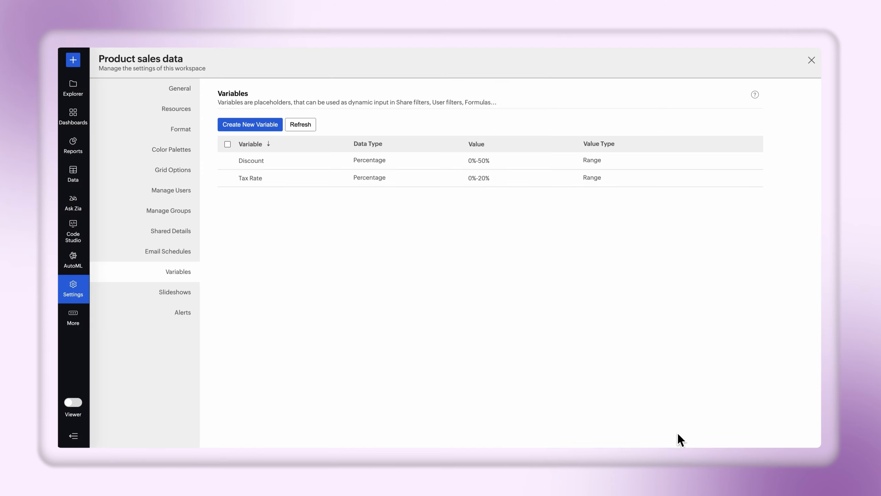
Start another variable named Additional Charges with the Percentage data type and its values defined as a range.
click(249, 124)
click(548, 100)
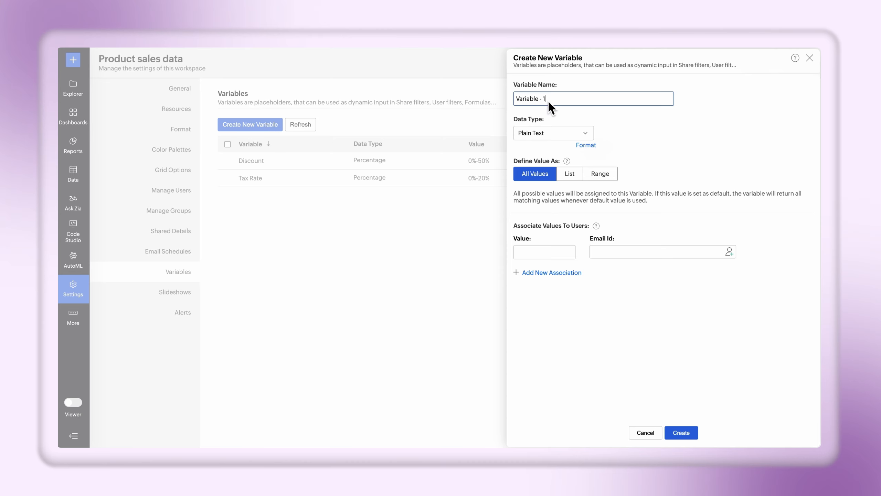
drag(548, 100, 517, 99)
text(Additional Charges)
click(578, 129)
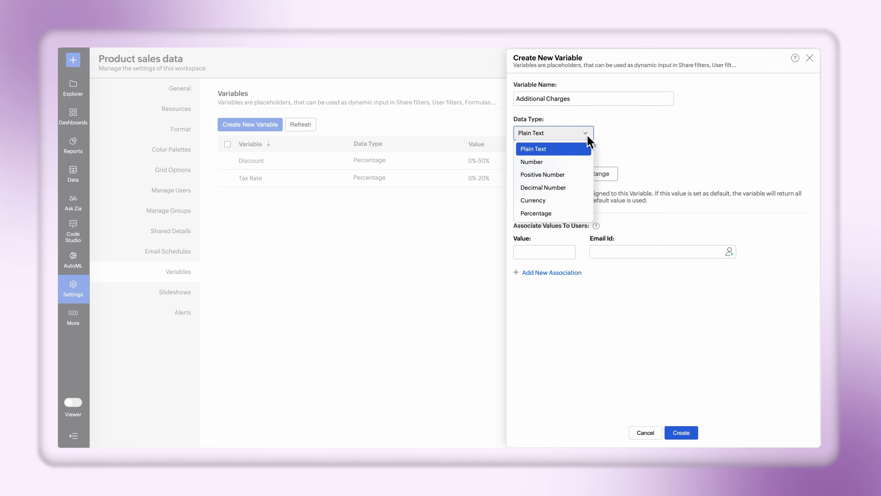
click(568, 212)
click(606, 174)
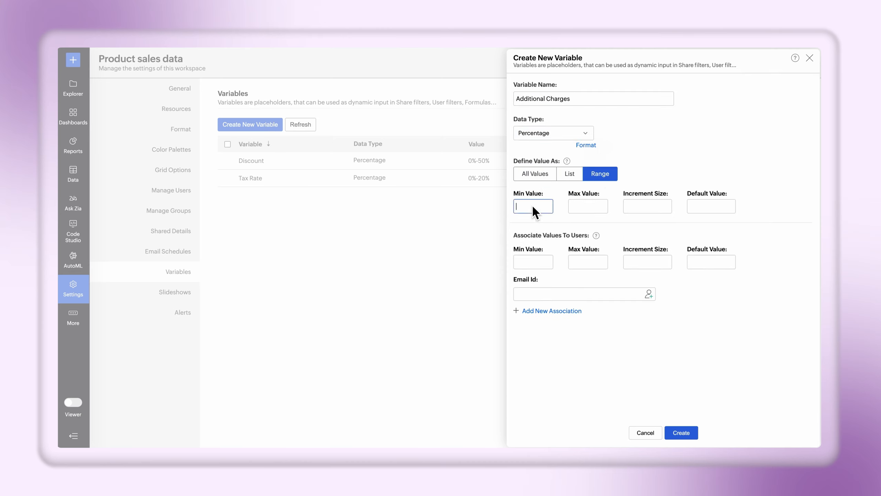
Set the Additional Charges range to minimum 0, maximum 10, increment 2 and default 4, and create the variable.
text(0)
key(Tab)
text(10)
key(Tab)
text(2)
key(Tab)
text(4)
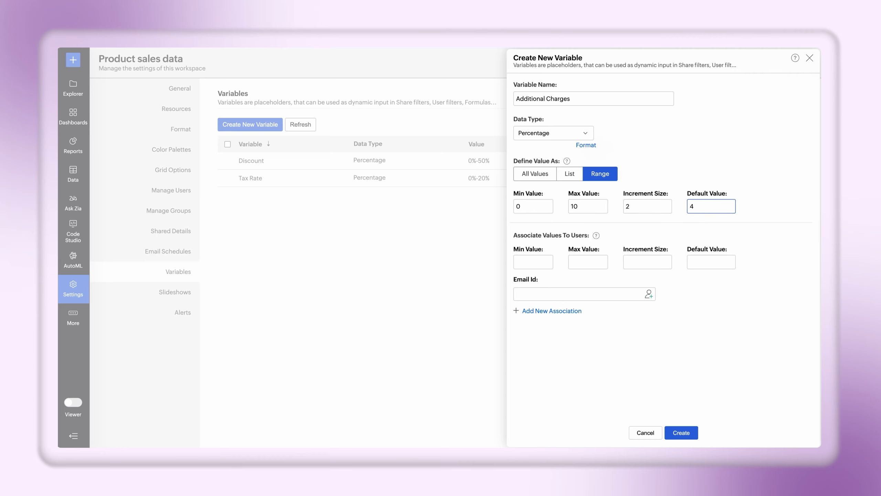
click(681, 433)
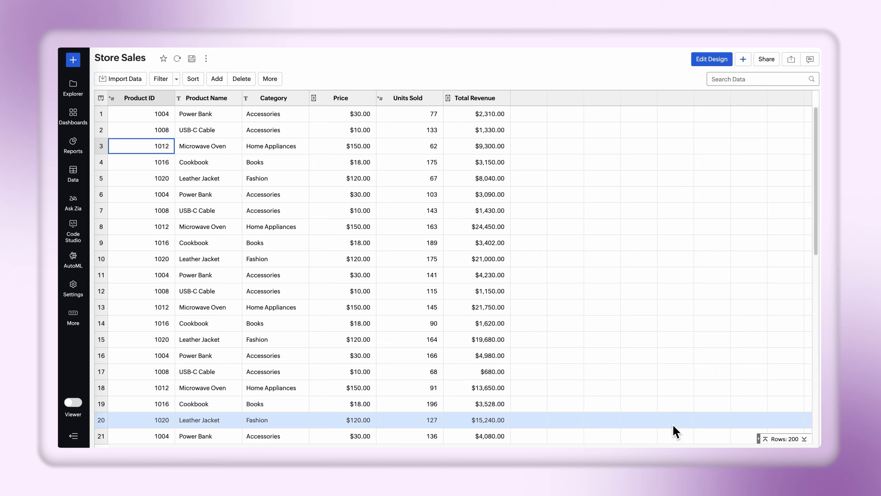
Append + (${Additional Charges}/100) * sum("Store Sales"."Total Revenue") + (${Tax Rate}/100) * sum("Store Sales"."Total Revenue") to the Final Revenue aggregate formula and save it.
click(219, 80)
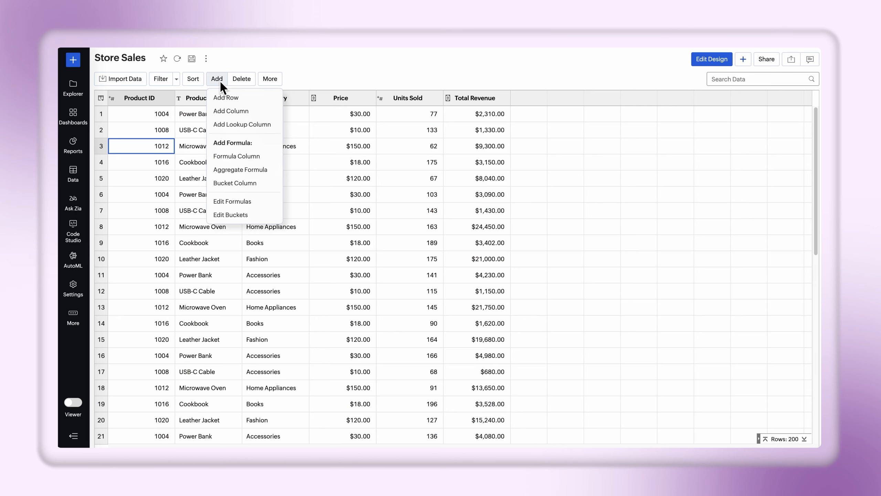
click(257, 202)
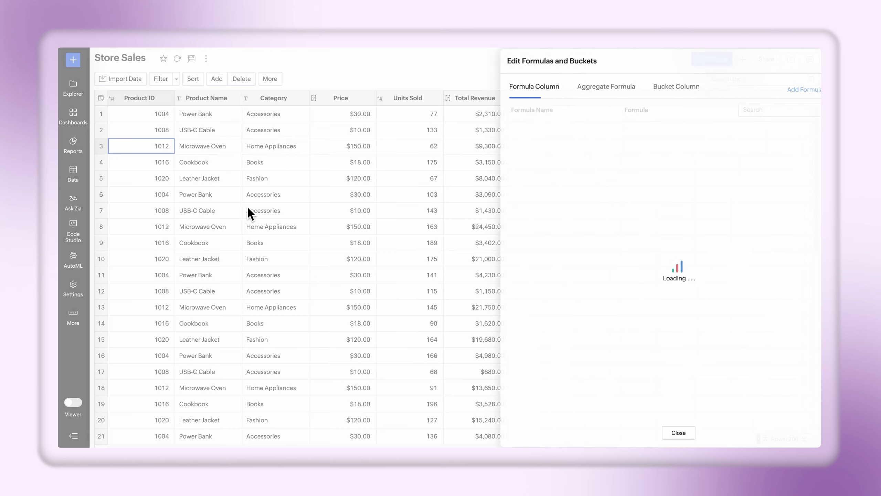
click(574, 90)
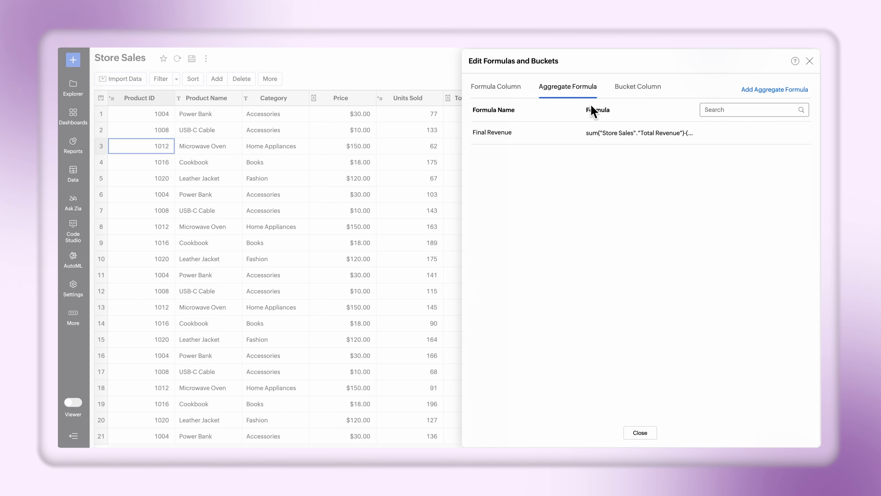
mouse_move(591, 135)
click(724, 133)
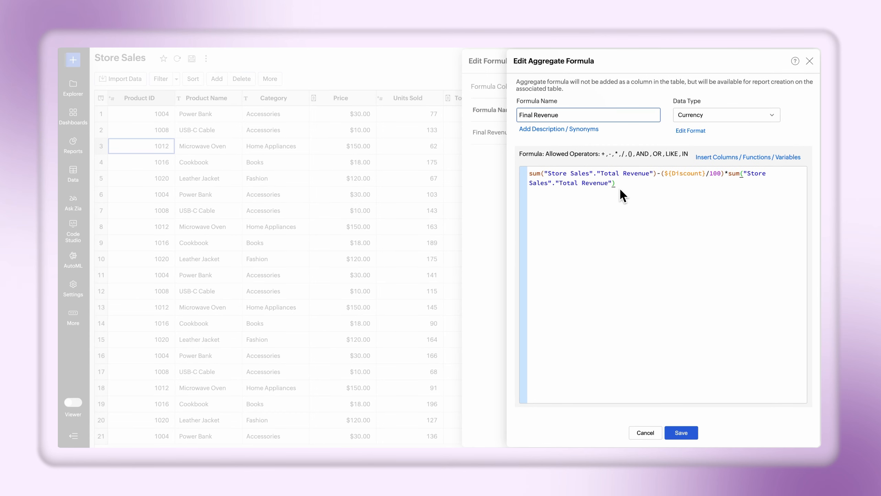
click(619, 188)
text(+ (${Additional Charges}/100) * sum("Store Sales"."Total Revenue")+ (${Tax Rate}/100) * sum("Store Sales"."Total Revenue"))
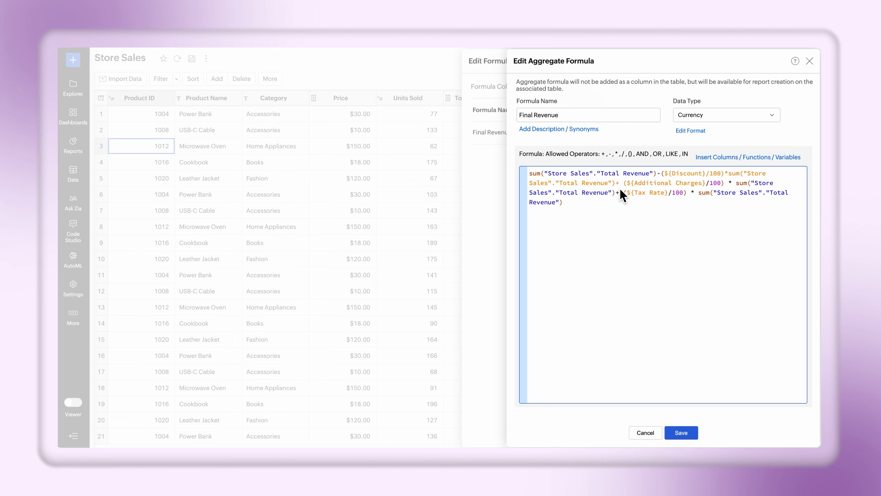
click(680, 434)
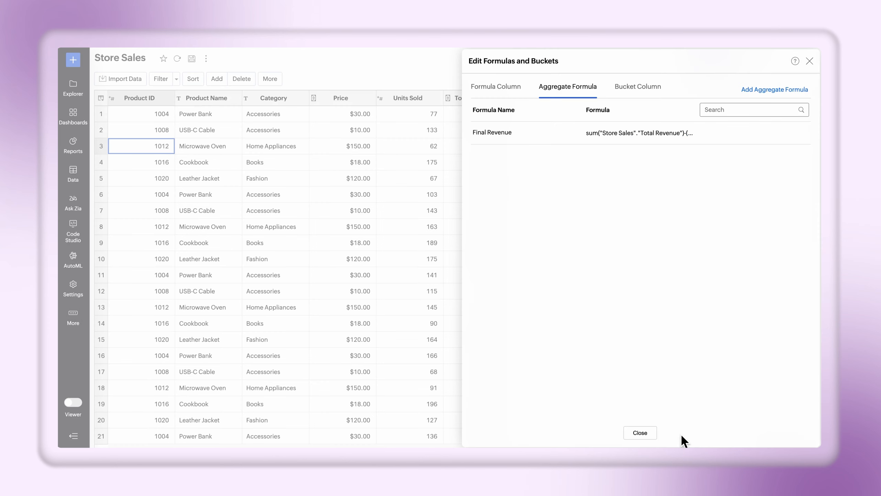
click(640, 432)
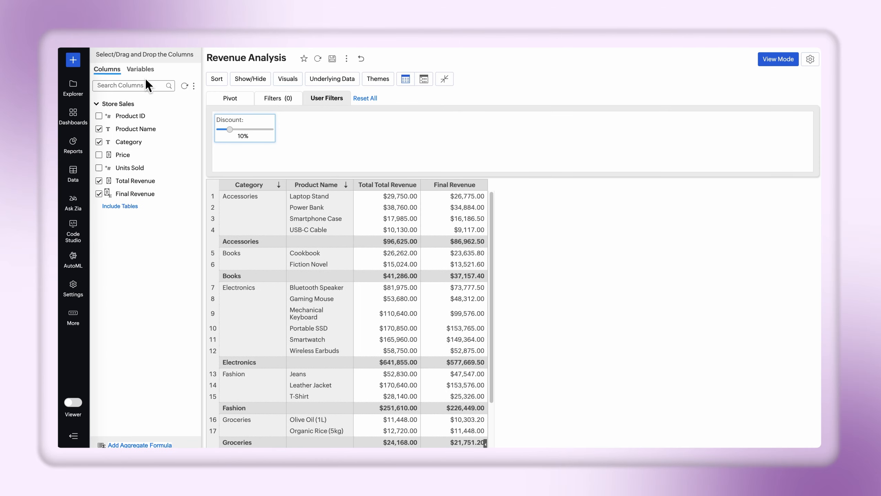
Add the Tax Rate and Additional Charges variables as user filters in Revenue Analysis and regenerate the pivot.
click(140, 70)
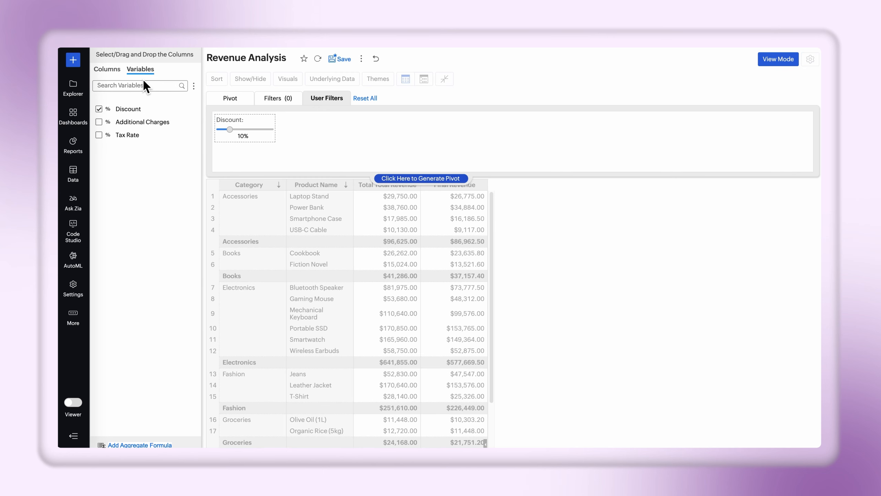
drag(129, 136, 342, 133)
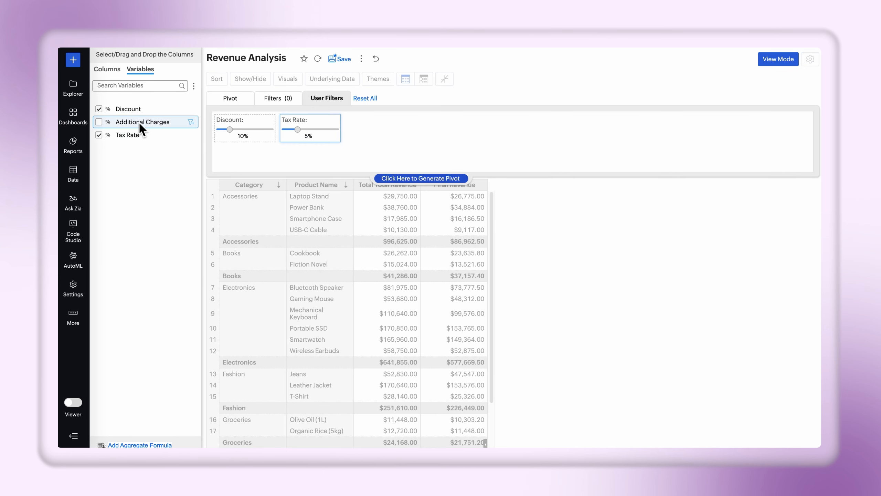
drag(142, 123, 397, 136)
click(233, 95)
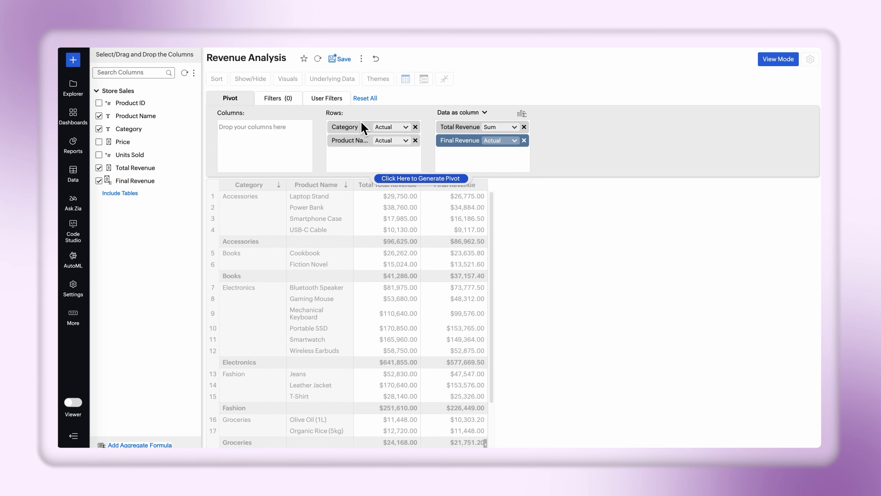
click(417, 178)
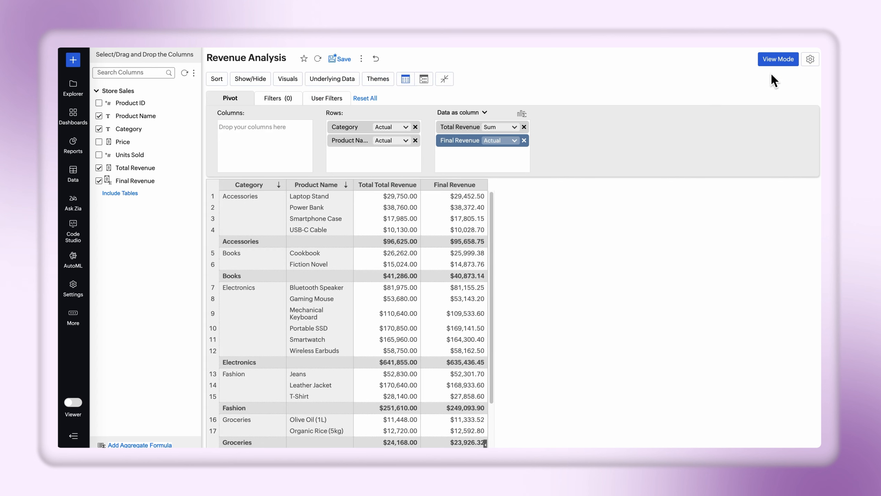
In the pivot's view mode, try a higher Tax Rate and 8% Additional Charges, and reset the Additional Charges filter.
click(778, 59)
drag(184, 106, 185, 104)
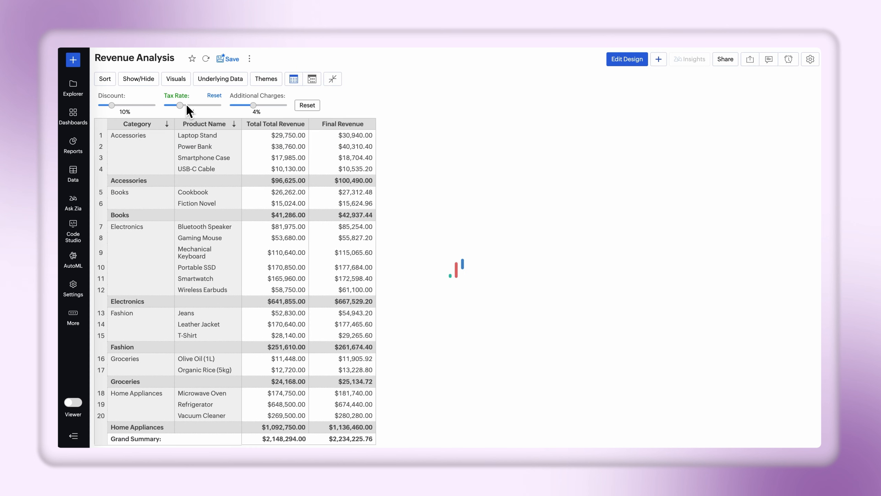
drag(254, 105, 279, 105)
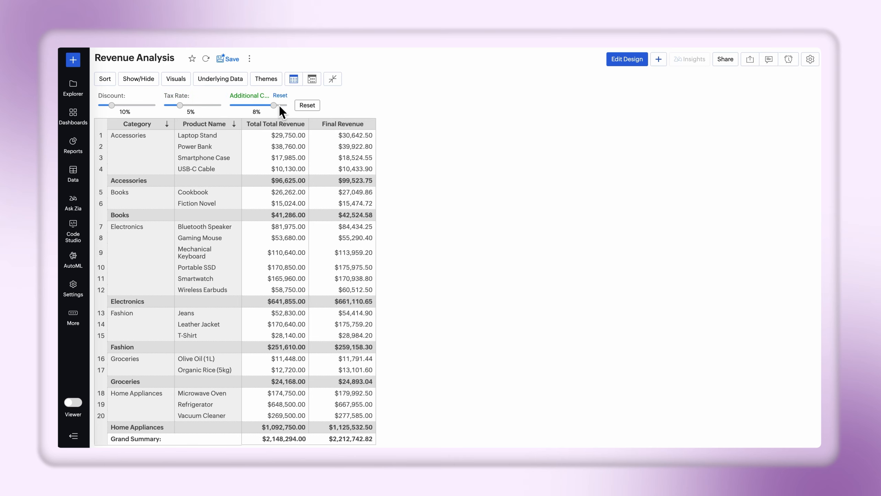
click(280, 95)
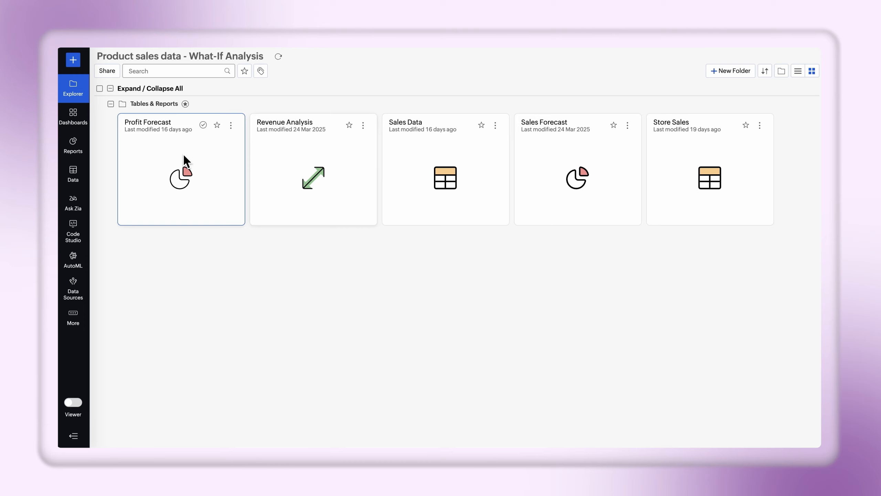
Open the Profit Forecast report in view mode, try a 40% Discount and reset the filter.
click(184, 160)
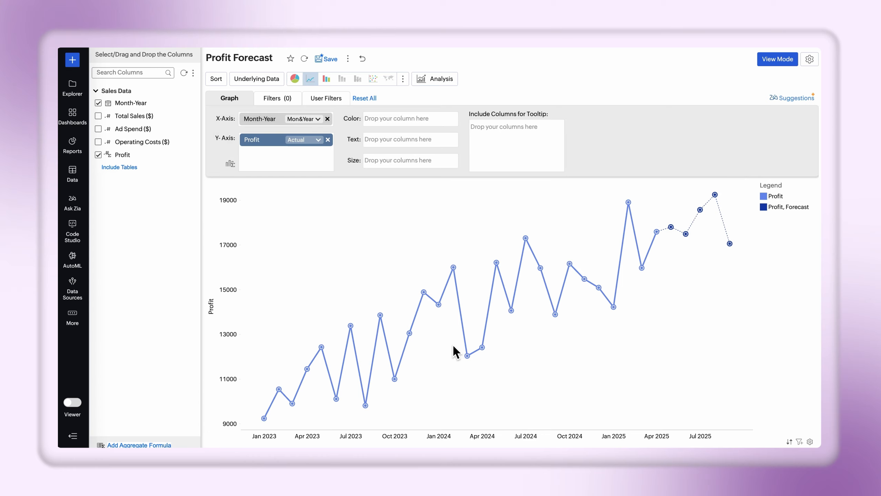
click(780, 60)
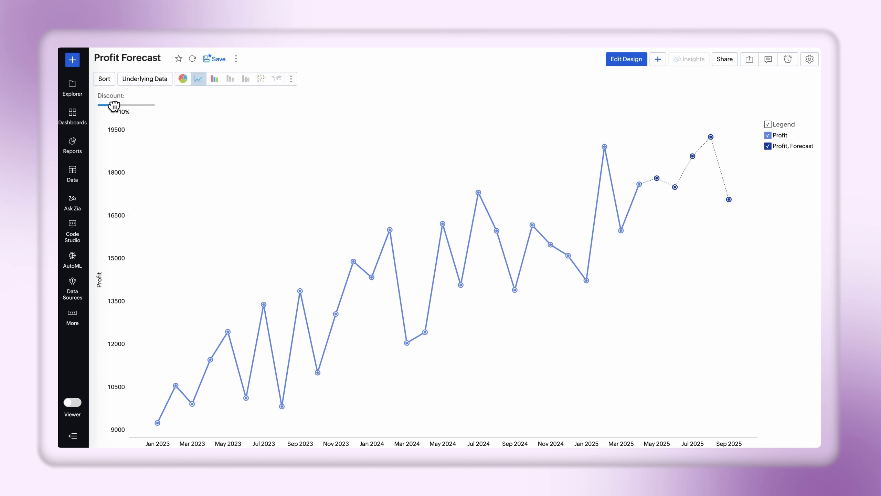
drag(111, 105, 141, 108)
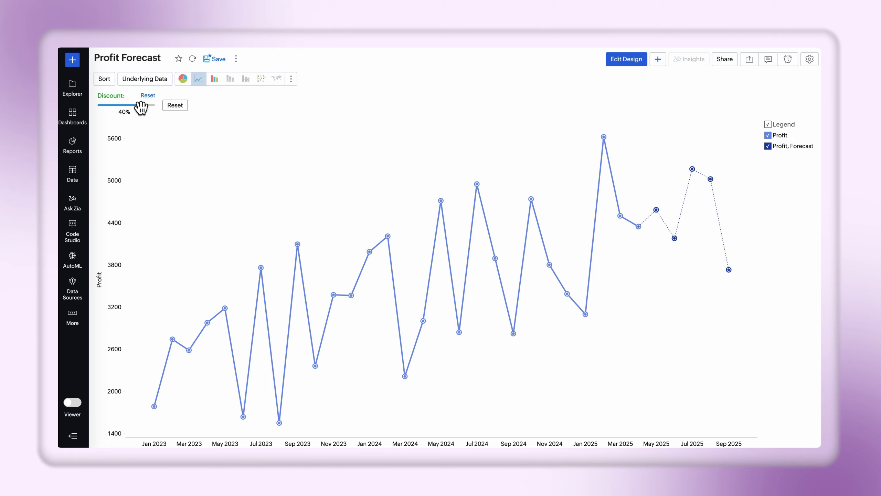
click(170, 108)
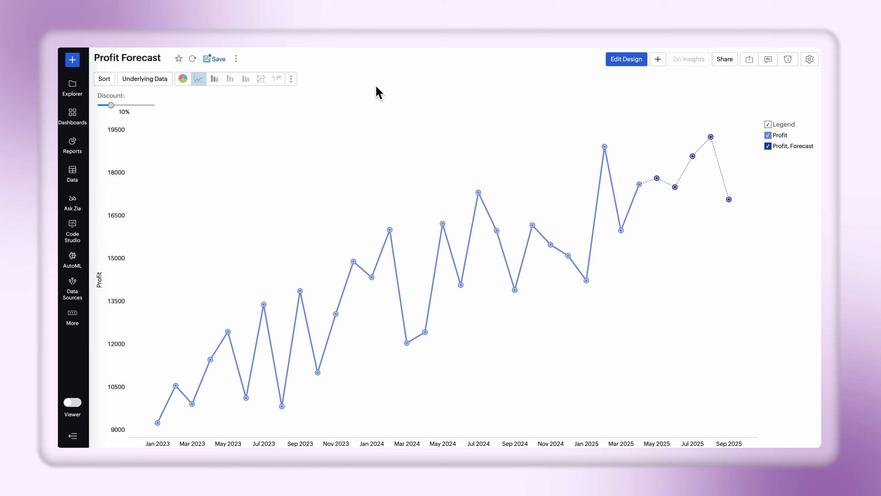
Open the Profit chart's forecast settings in design mode and apply them with Treat as What-if Forecasting enabled.
click(624, 60)
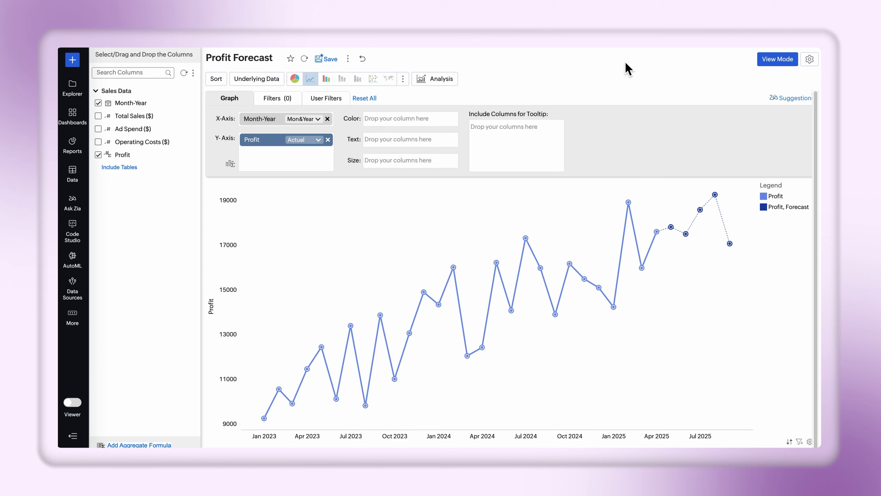
click(442, 82)
click(444, 96)
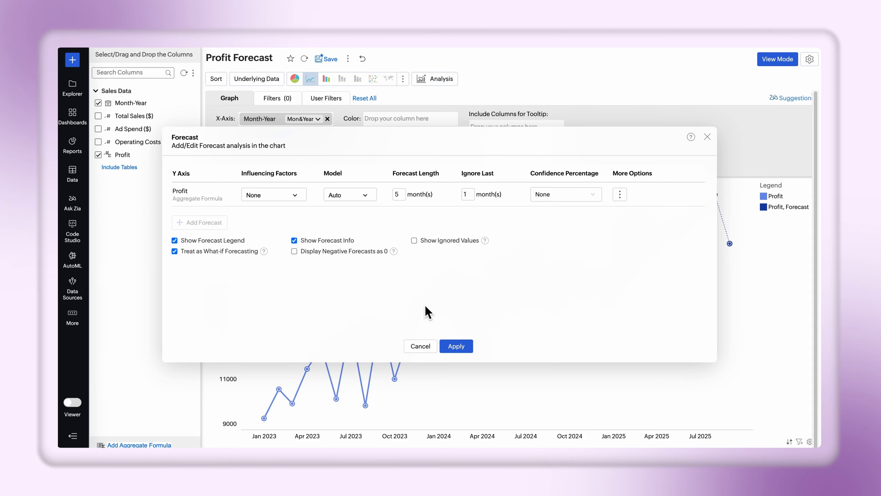
click(458, 346)
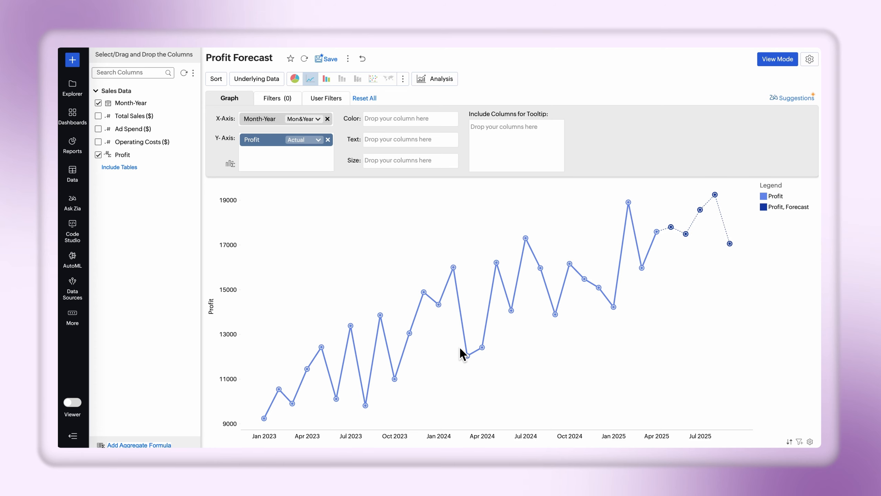
Return the Profit Forecast to view mode and raise the Discount to check the forecast's response.
click(779, 59)
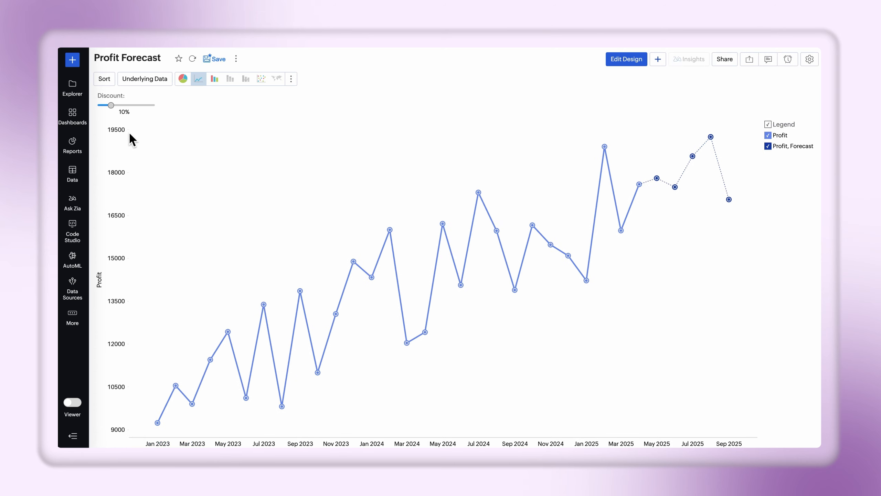
drag(114, 106, 121, 105)
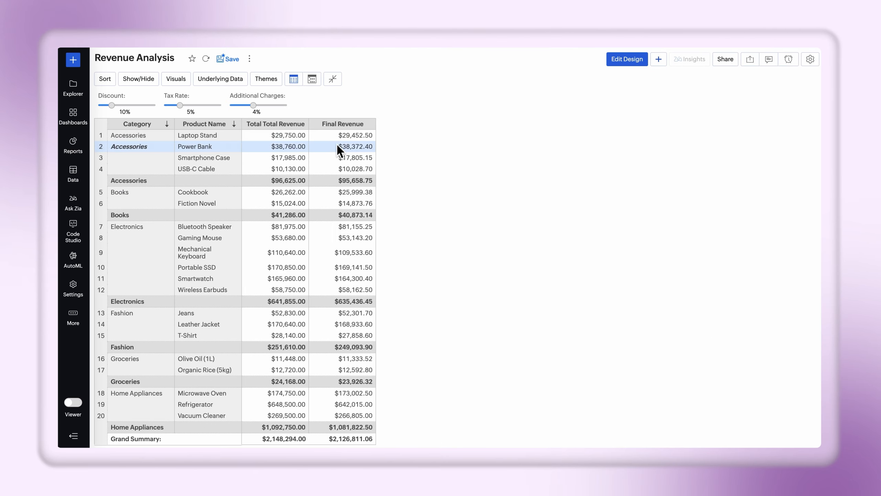
Try a higher Tax Rate and 8% Additional Charges on the Revenue Analysis pivot.
drag(180, 105, 186, 105)
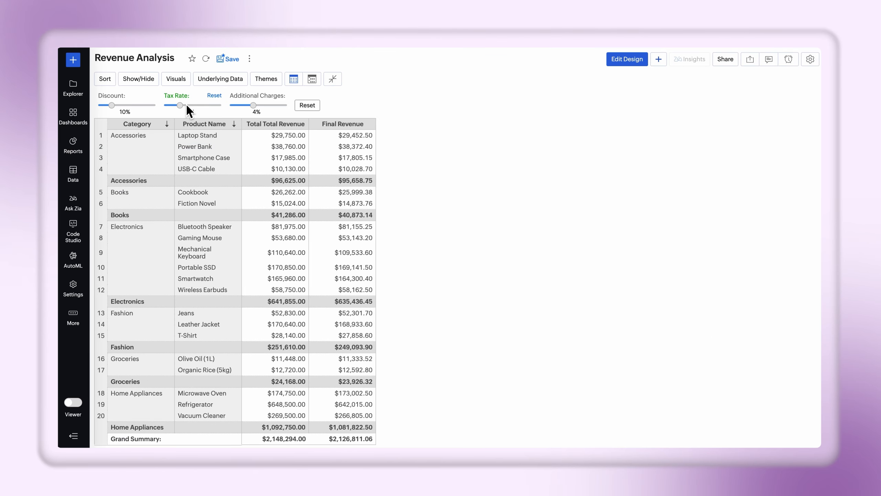
drag(253, 105, 279, 106)
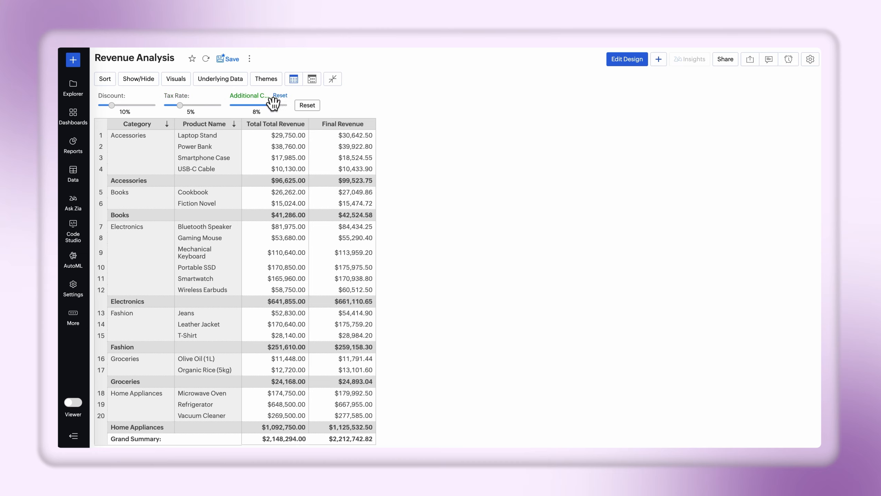